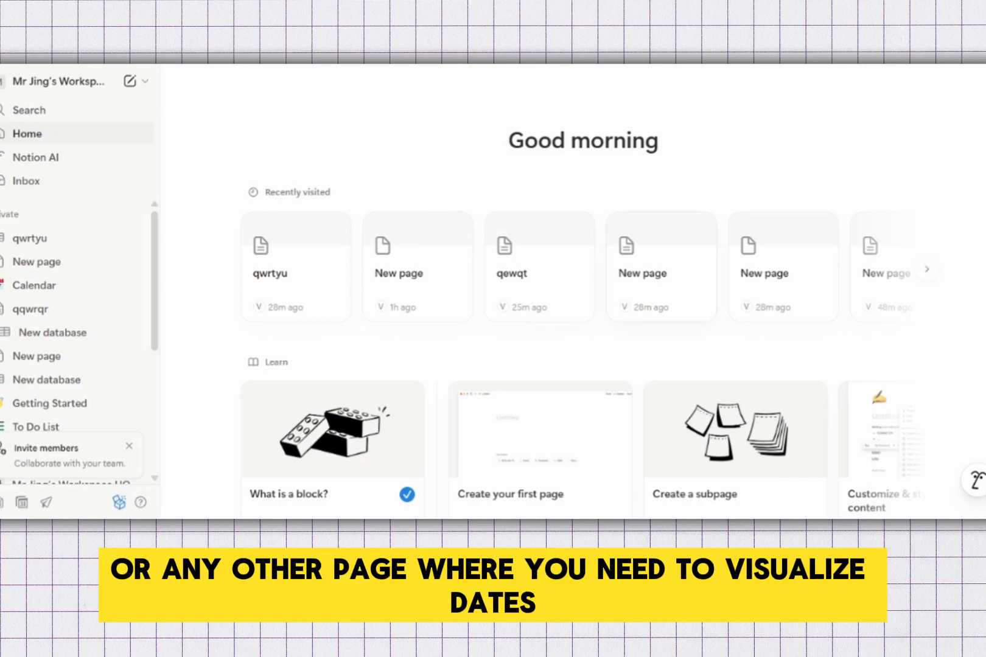
# - Browse the recently visited pages and open the qwrtyu page
pyautogui.click(927, 270)
pyautogui.click(927, 270)
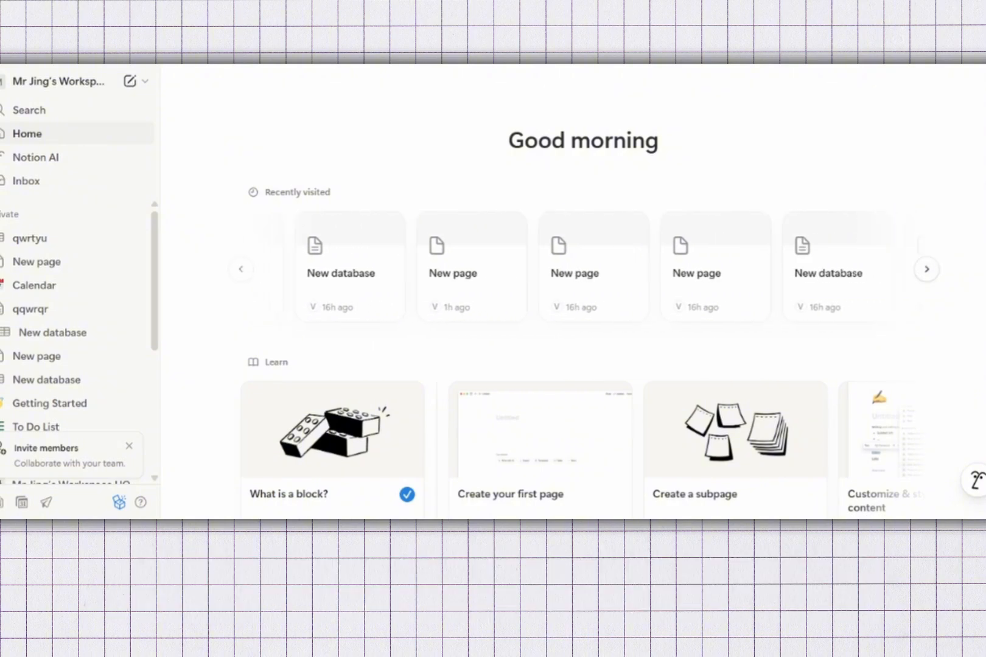
pyautogui.click(927, 269)
pyautogui.click(241, 270)
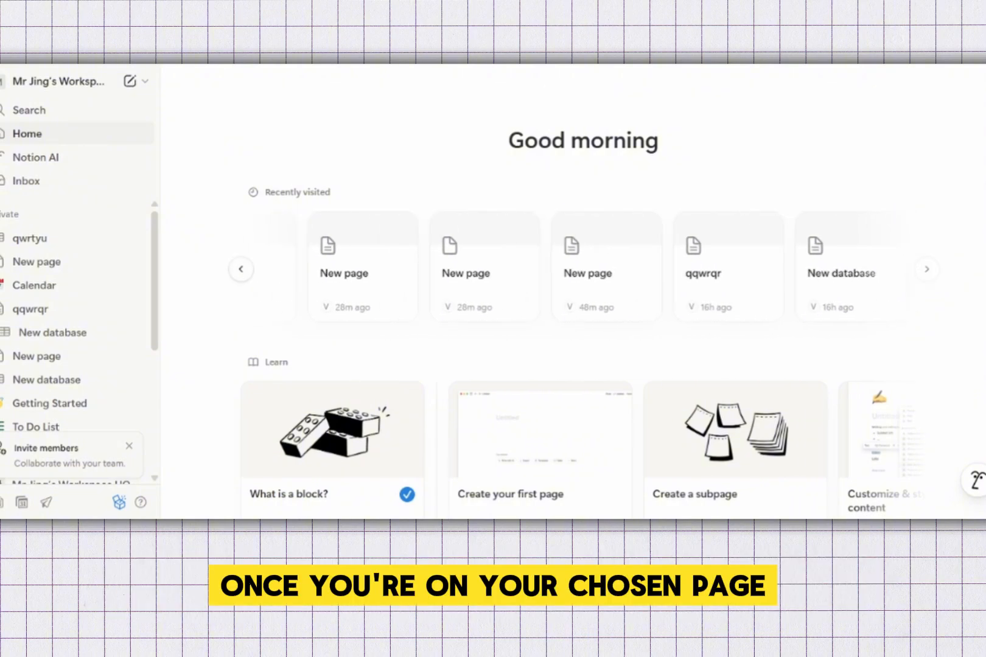
pyautogui.click(241, 270)
pyautogui.click(296, 267)
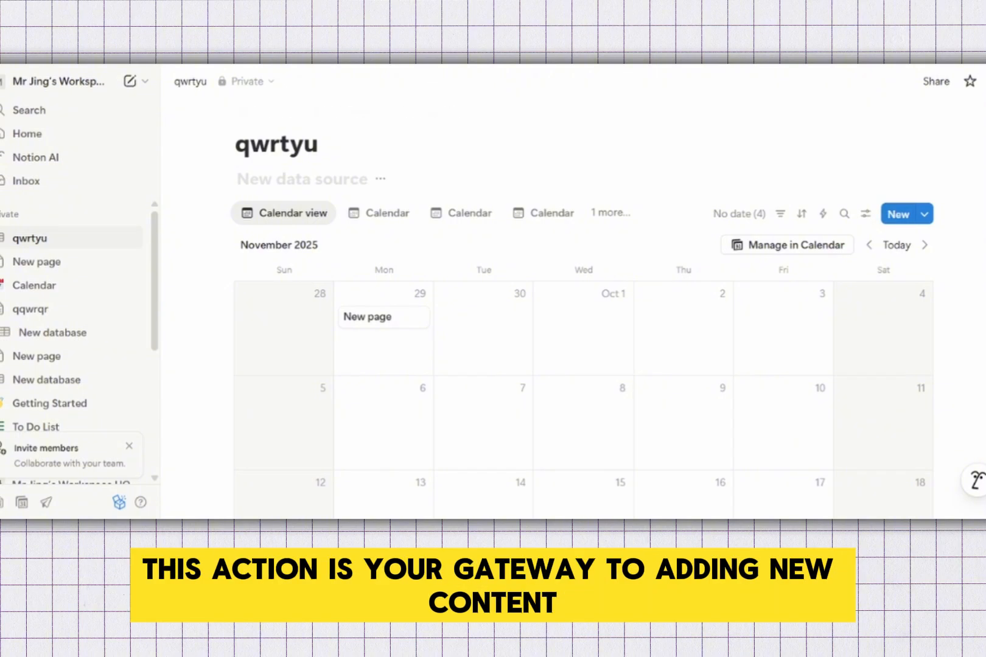
# - Create a new entry in the qwrtyu calendar database and continue with an empty page
pyautogui.click(898, 214)
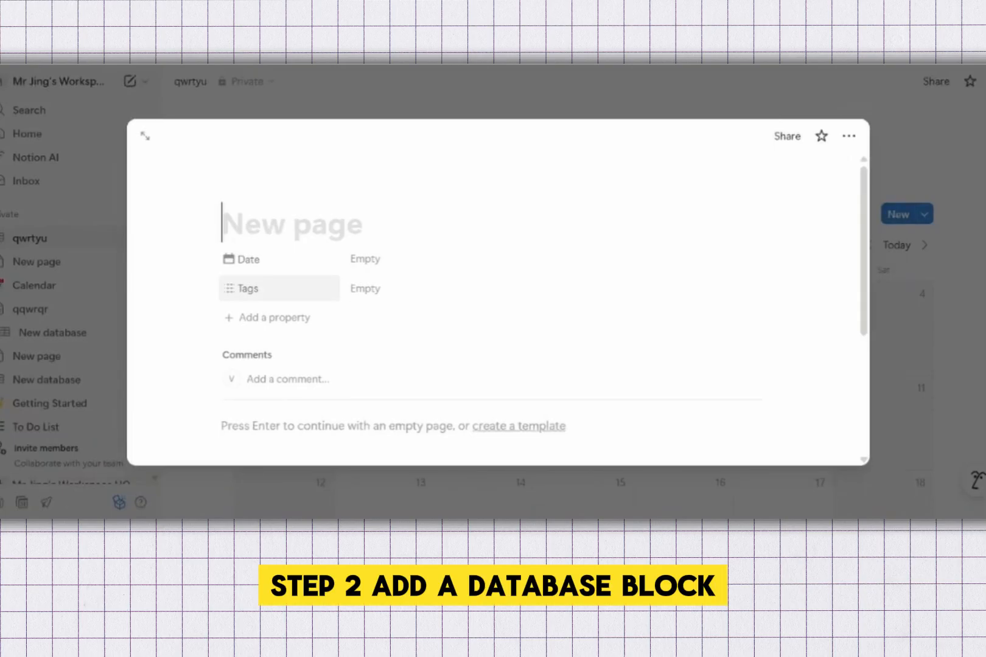
pyautogui.scroll(-3, 280, 288)
pyautogui.press('Return')
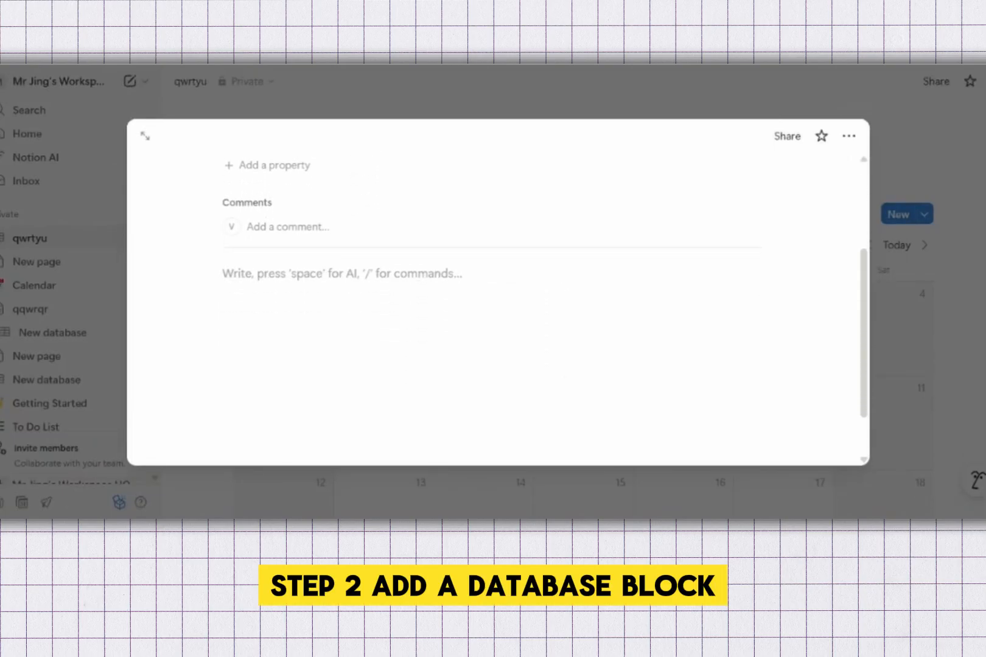
# - Insert an inline database into the body of the new page and dismiss its data source setup
pyautogui.write('/')
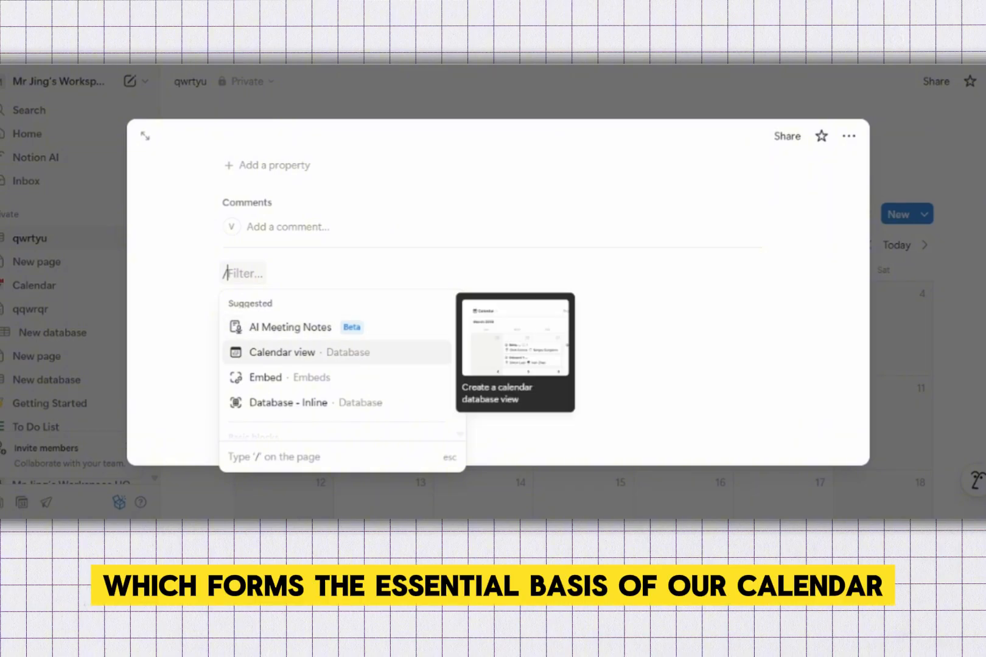
pyautogui.scroll(-2, 337, 355)
pyautogui.scroll(-6, 338, 354)
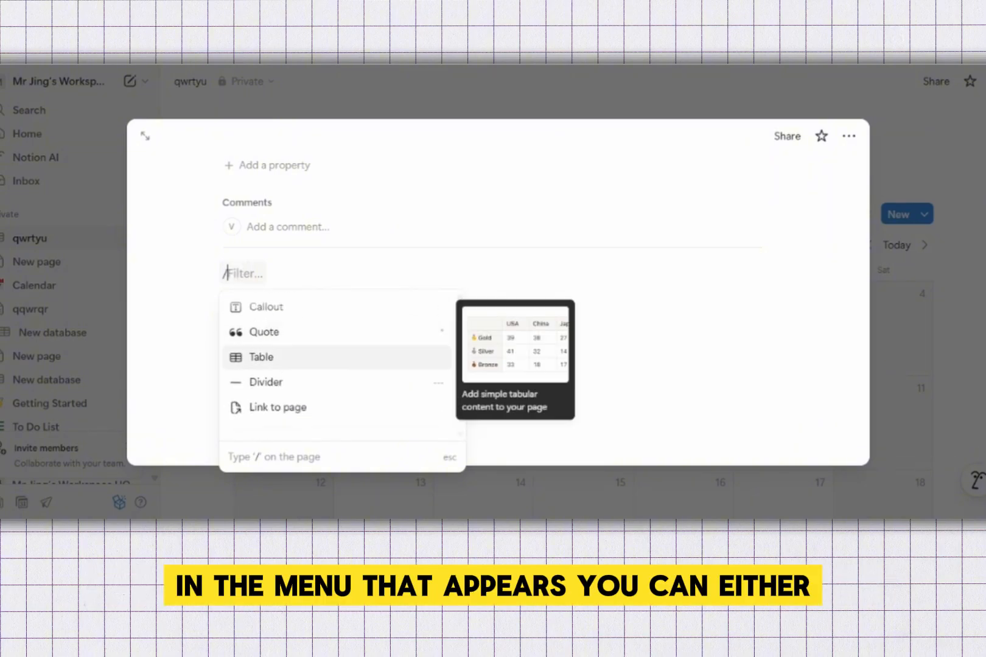
pyautogui.scroll(-3, 338, 354)
pyautogui.scroll(8, 338, 354)
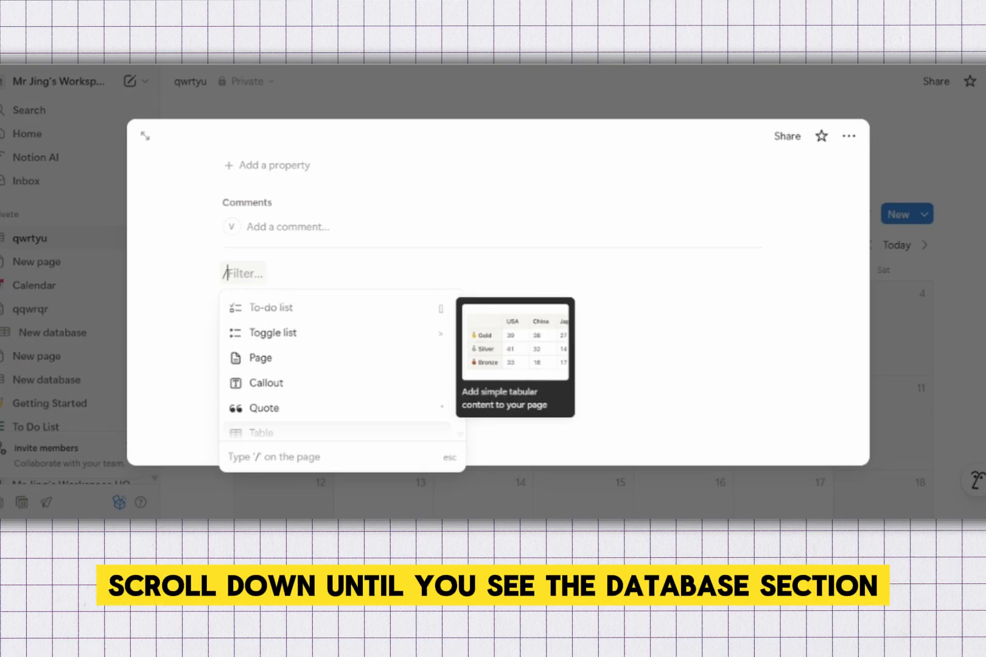
pyautogui.scroll(5, 338, 365)
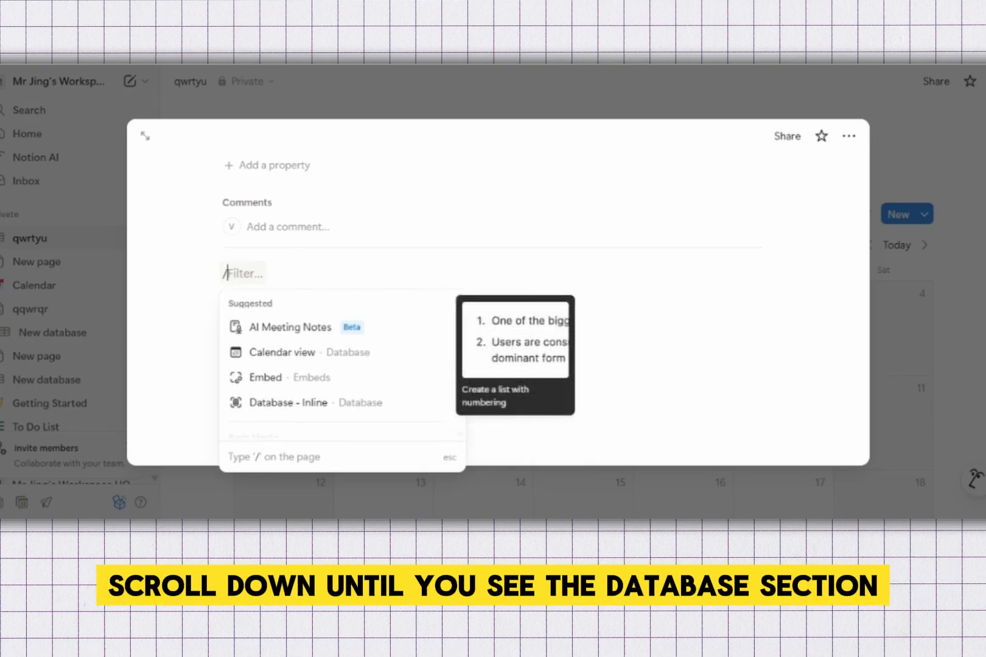
pyautogui.click(338, 403)
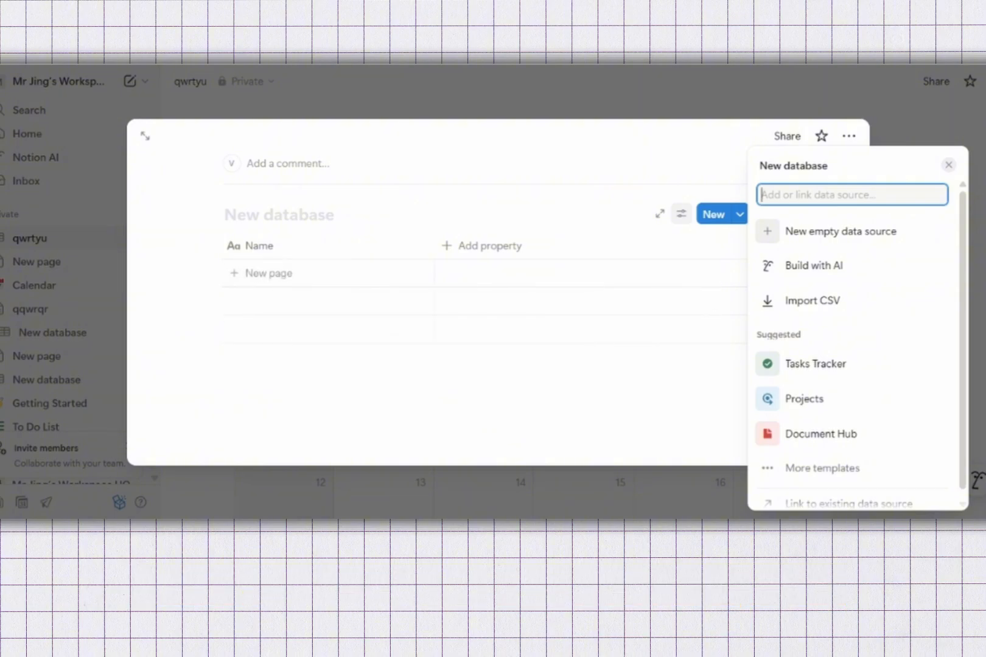
pyautogui.scroll(-1, 804, 399)
pyautogui.press('Escape')
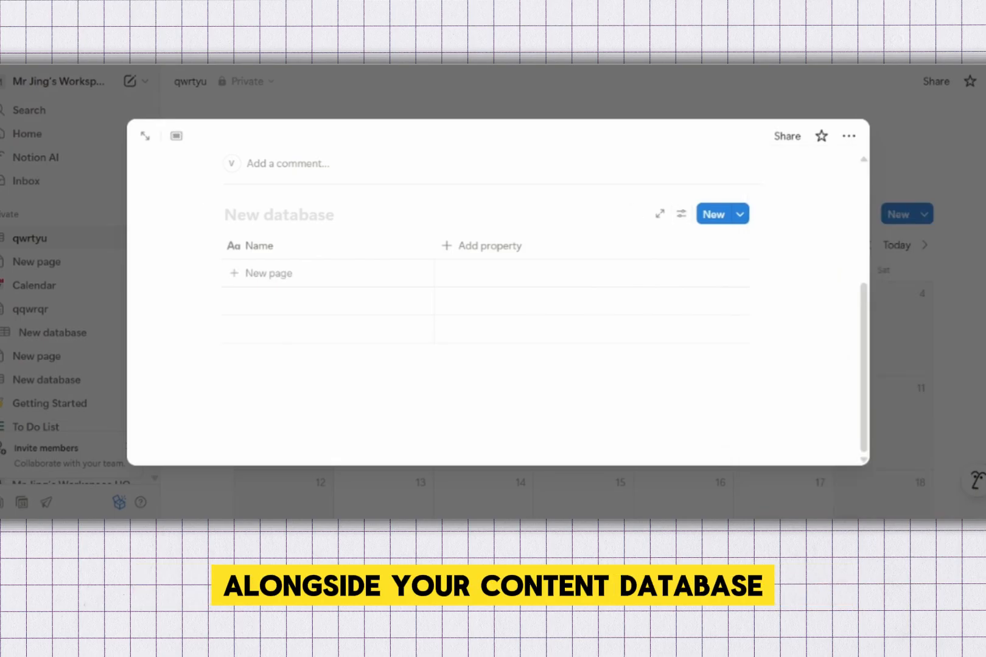
# - Expand the new page from the pop-up preview to a full page
pyautogui.scroll(3, 498, 292)
pyautogui.click(145, 135)
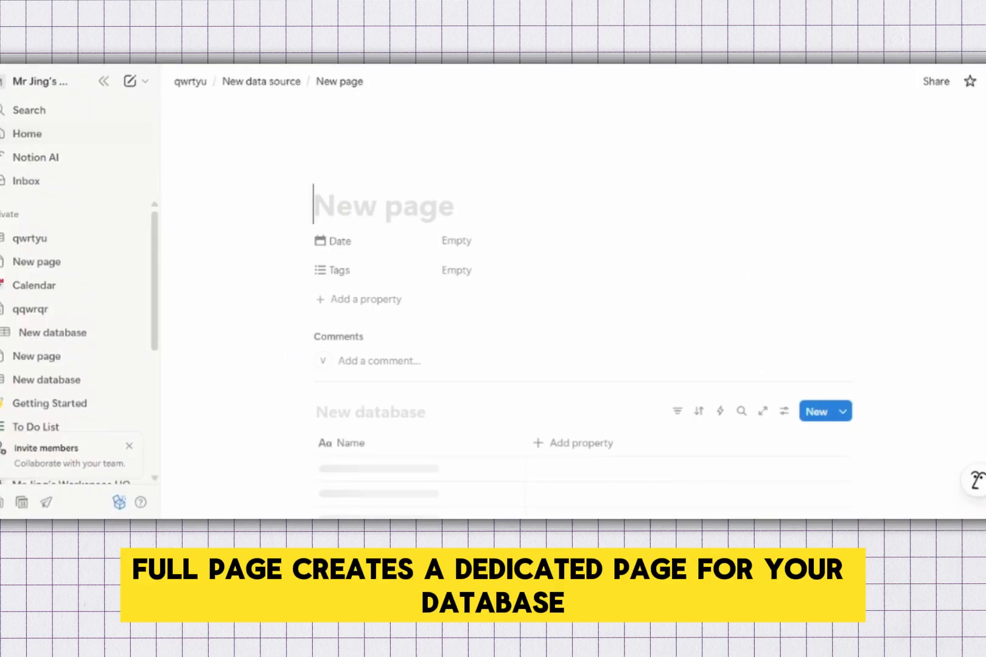
pyautogui.scroll(-3, 581, 314)
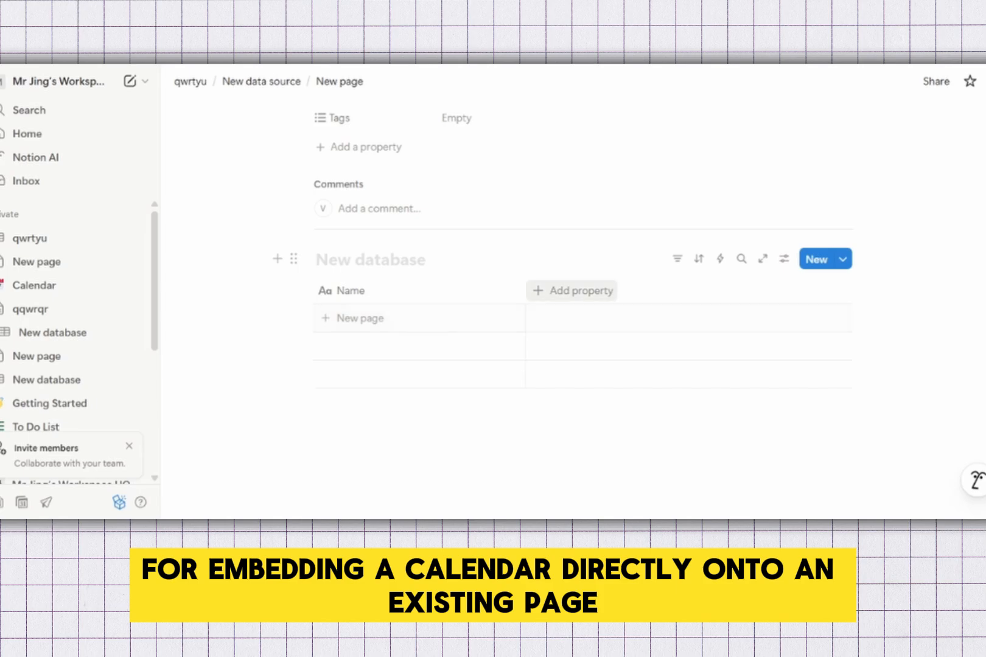
pyautogui.click(378, 209)
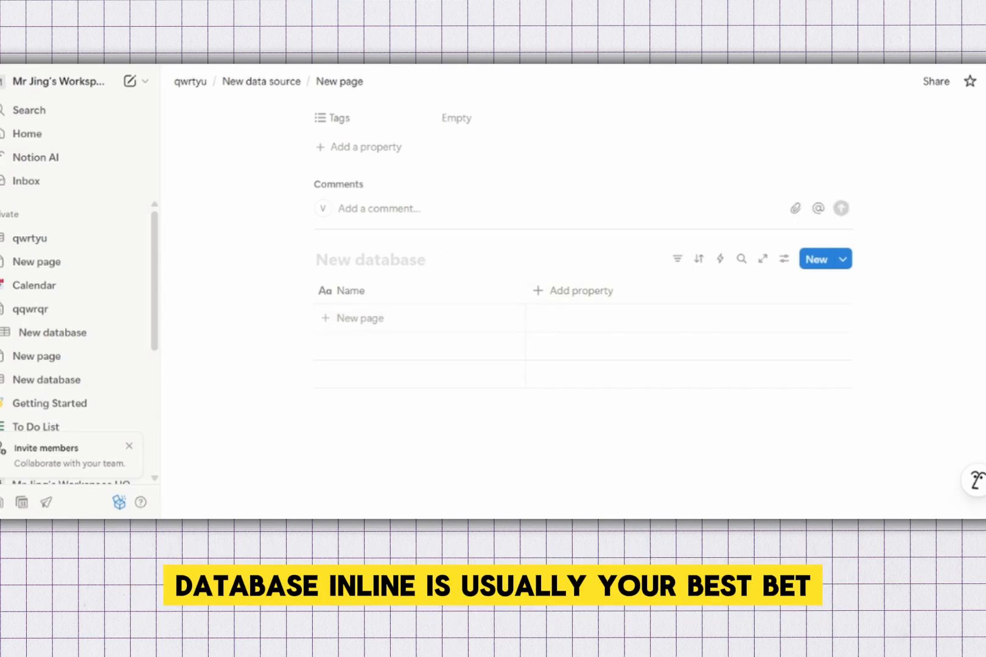
pyautogui.write('/data')
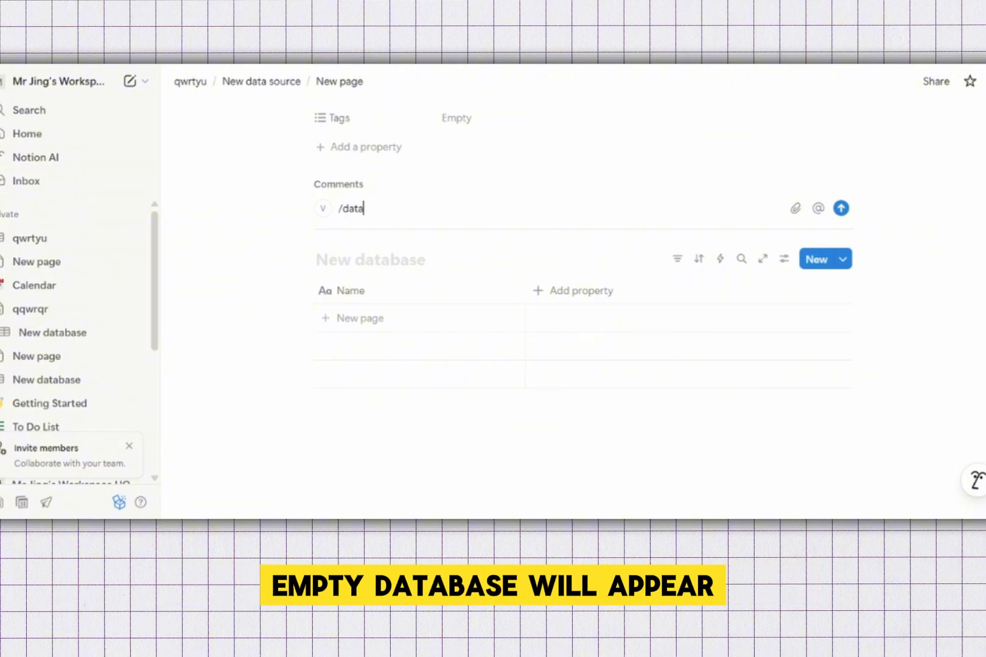
pyautogui.press('BackSpace')
pyautogui.press('BackSpace')
pyautogui.press('BackSpace')
pyautogui.press('BackSpace')
pyautogui.press('BackSpace')
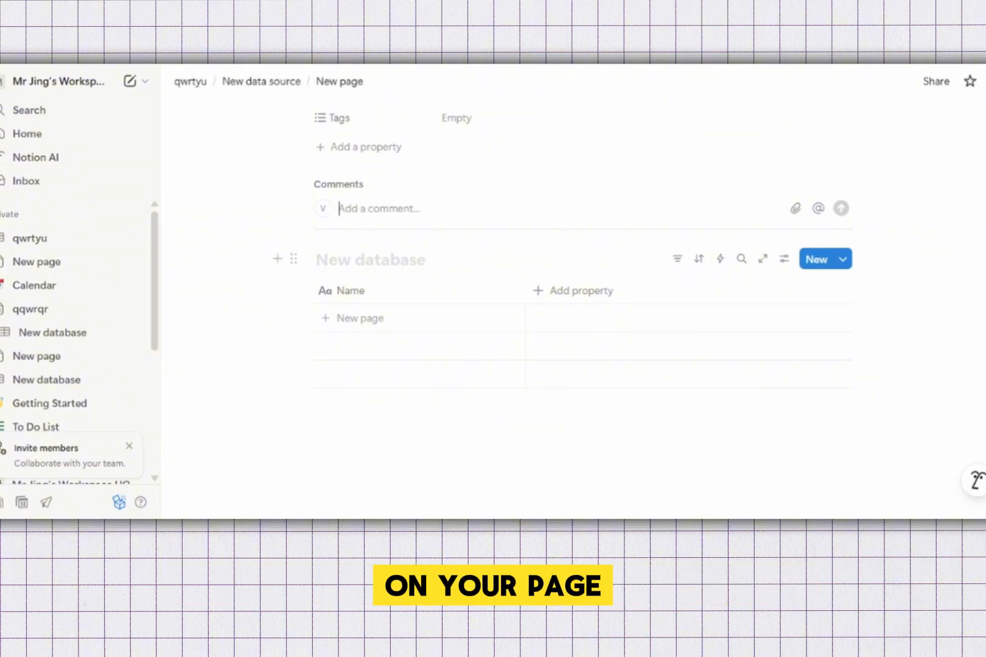
pyautogui.scroll(-1, 420, 319)
pyautogui.click(420, 396)
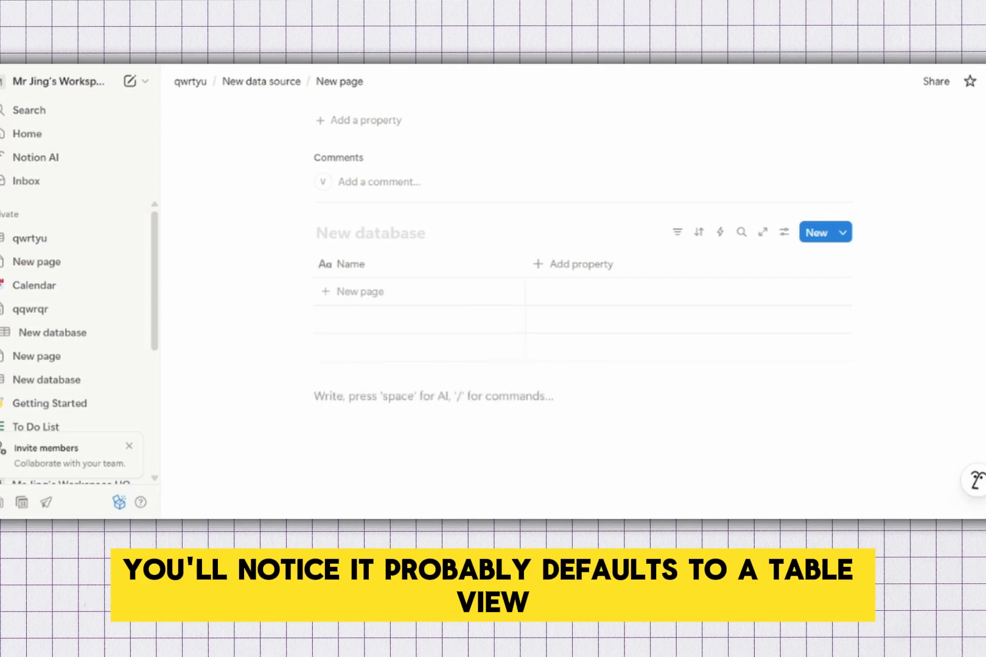
pyautogui.write('/da')
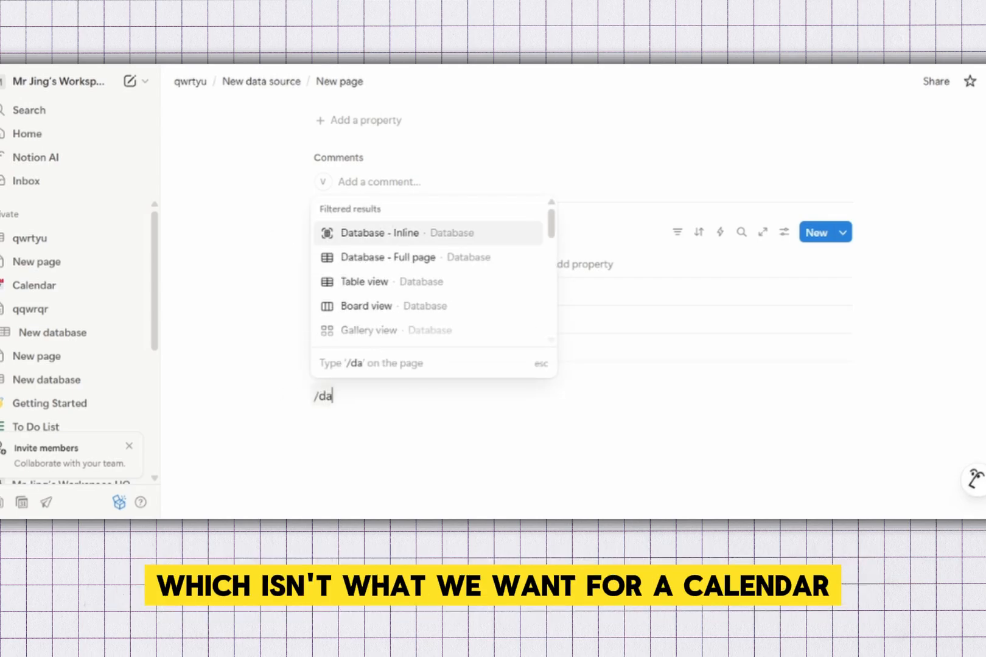
pyautogui.press('Down')
pyautogui.press('Down')
pyautogui.press('Down')
pyautogui.press('Down')
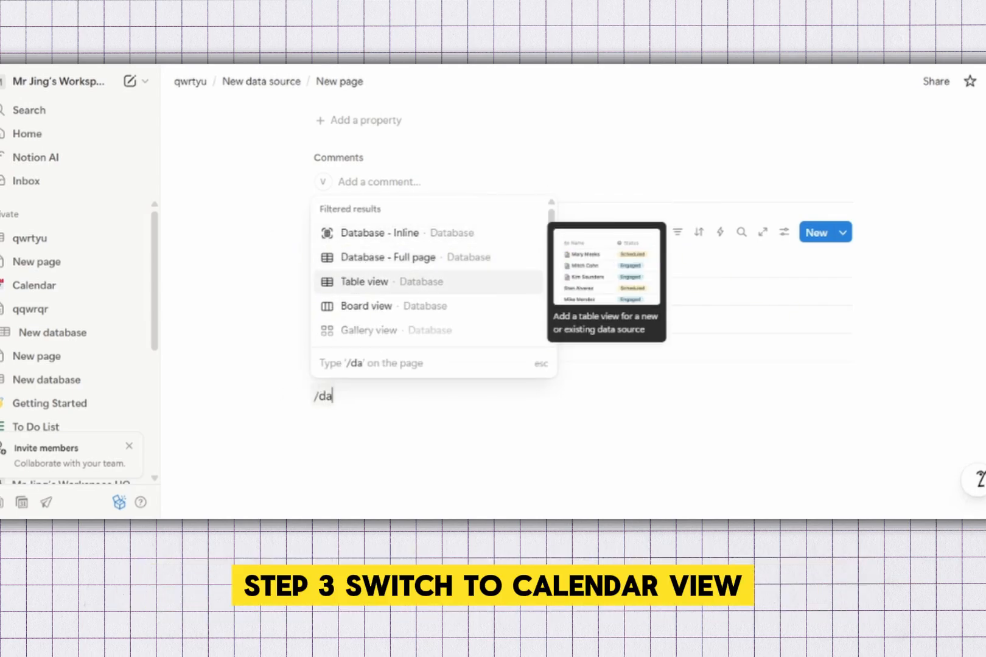
pyautogui.press('Up')
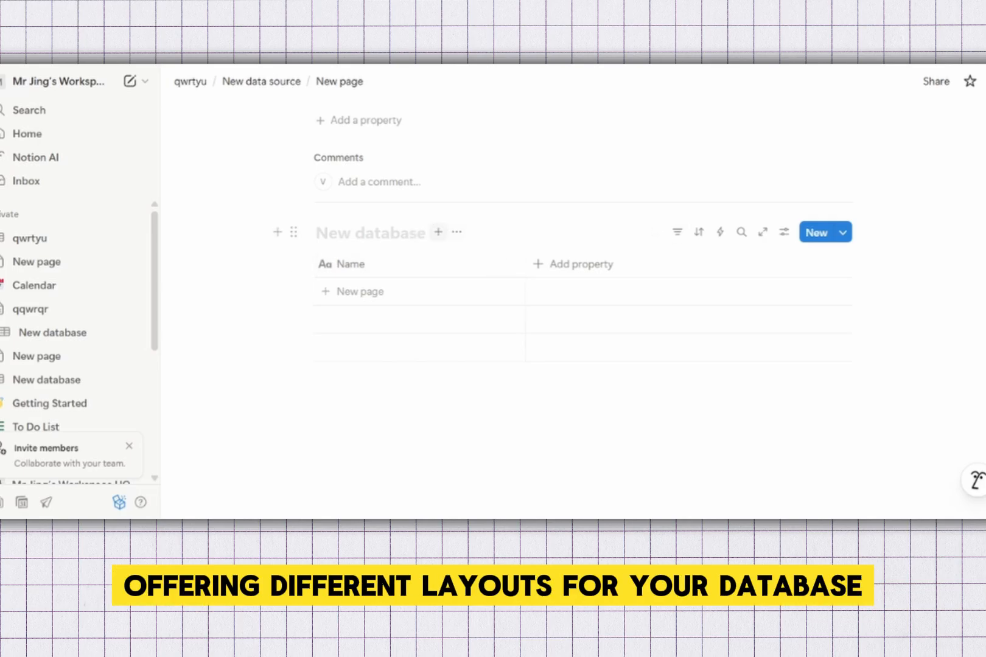
# - Add a new view with the Calendar layout to the inline database and close its view settings
pyautogui.click(438, 231)
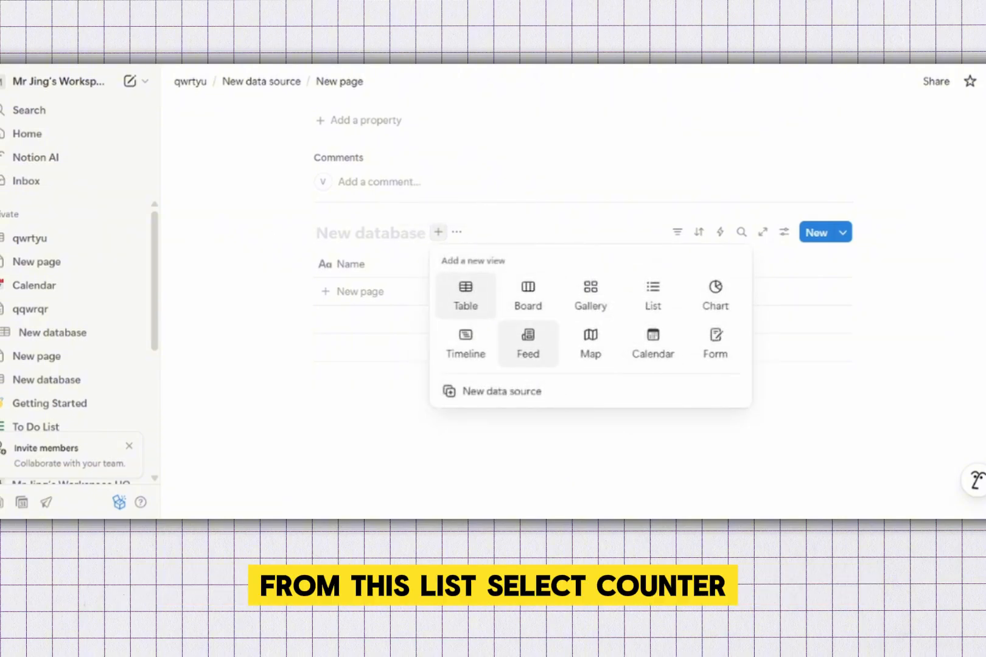
pyautogui.click(652, 344)
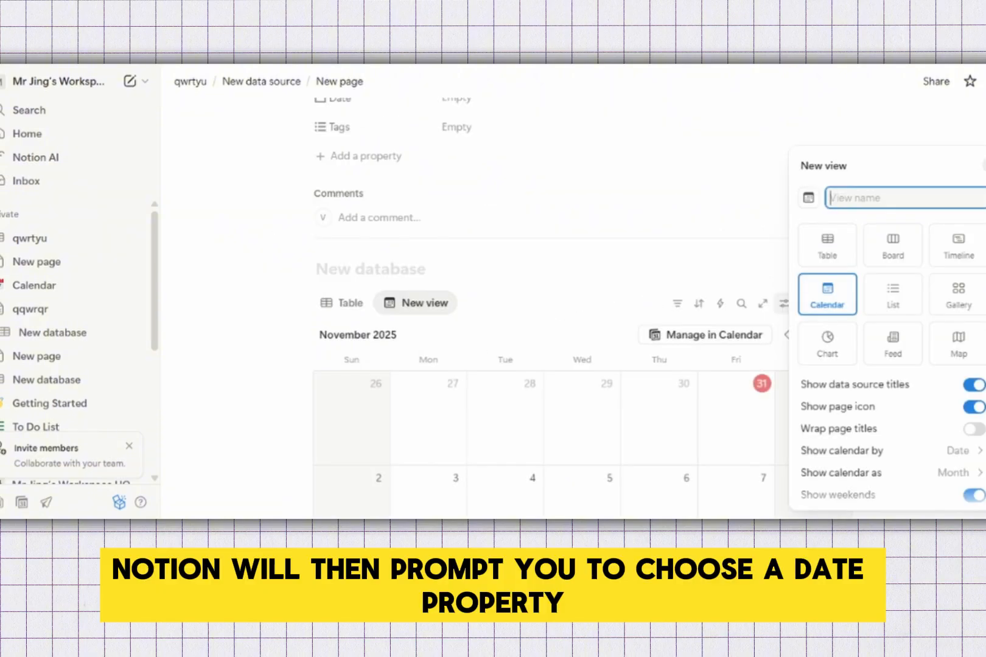
pyautogui.click(827, 246)
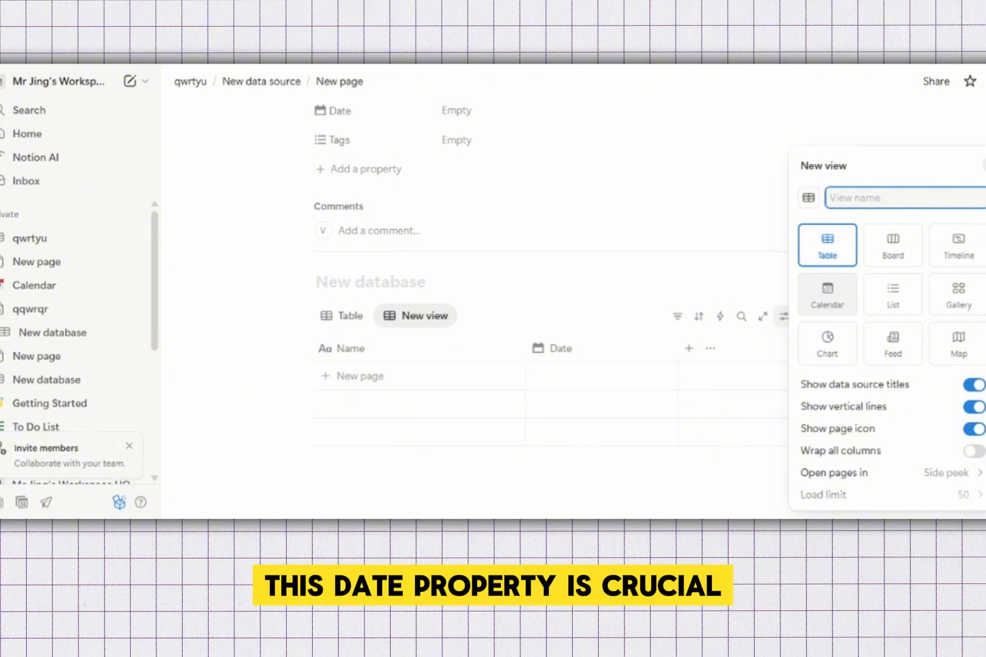
pyautogui.scroll(-3, 889, 341)
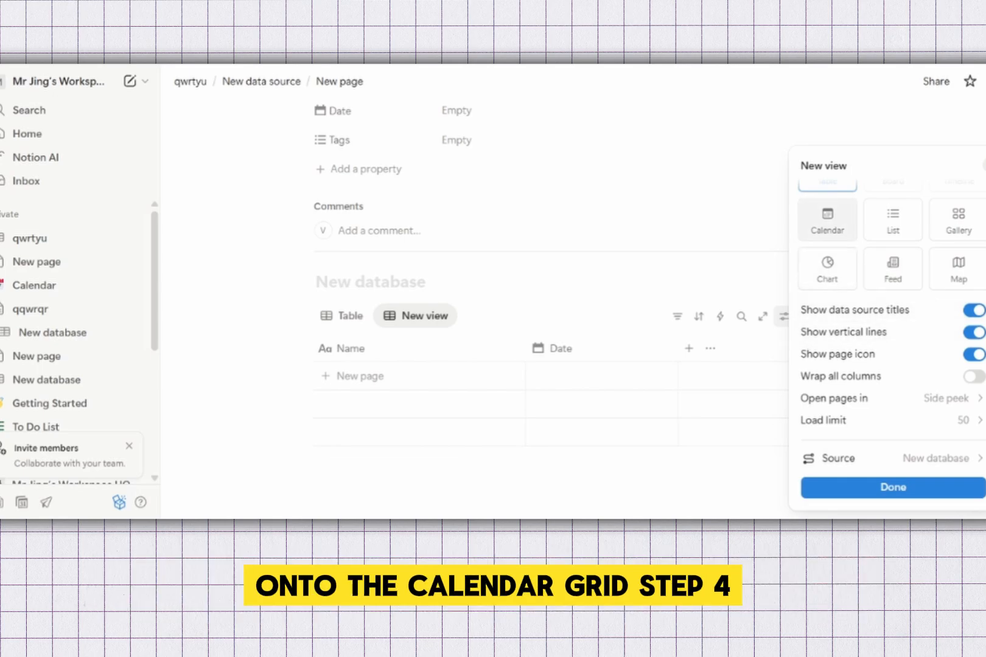
pyautogui.click(827, 219)
pyautogui.press('Escape')
pyautogui.scroll(-3, 582, 304)
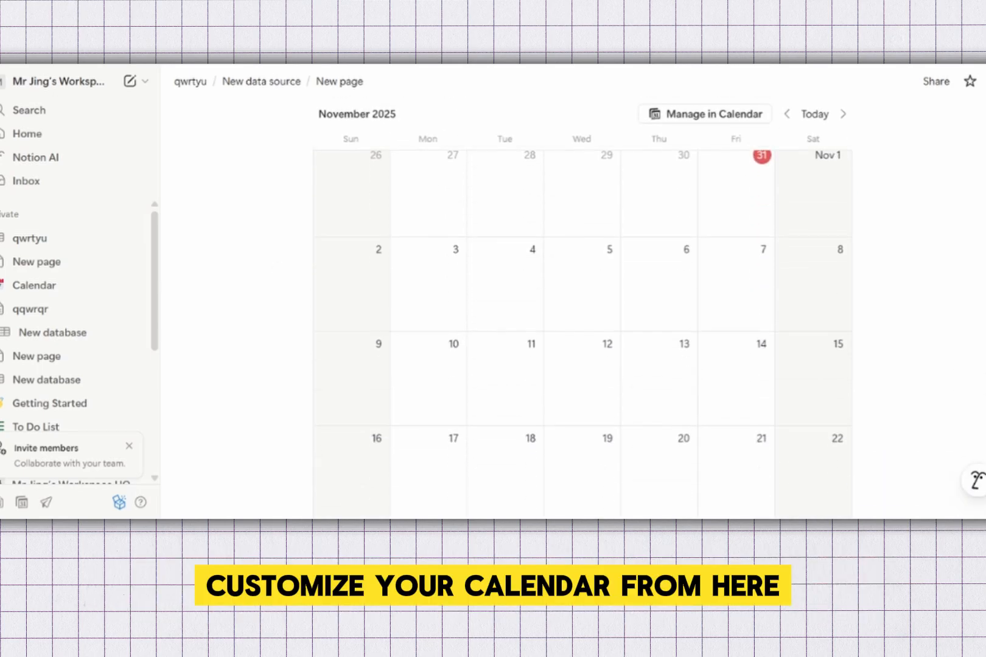
pyautogui.scroll(2, 583, 280)
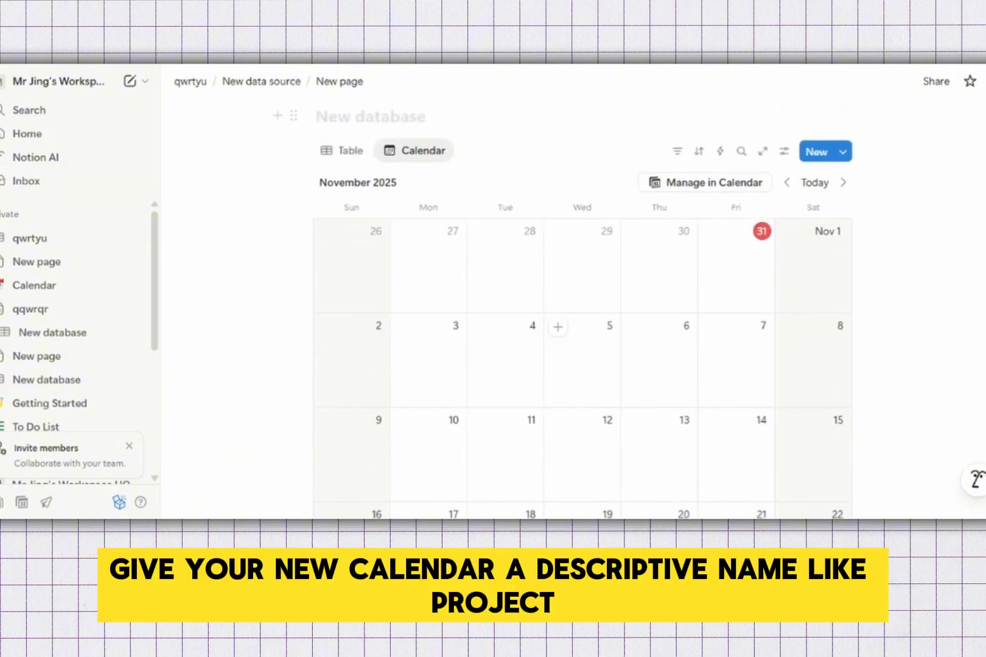
pyautogui.scroll(-2, 582, 280)
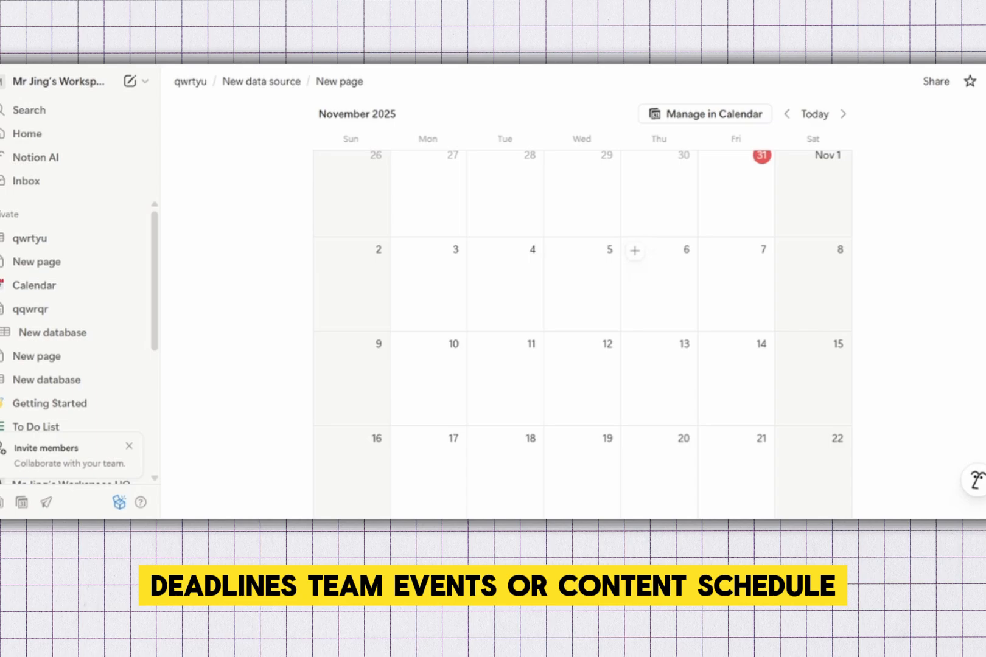
pyautogui.scroll(2, 637, 283)
pyautogui.rightClick(637, 283)
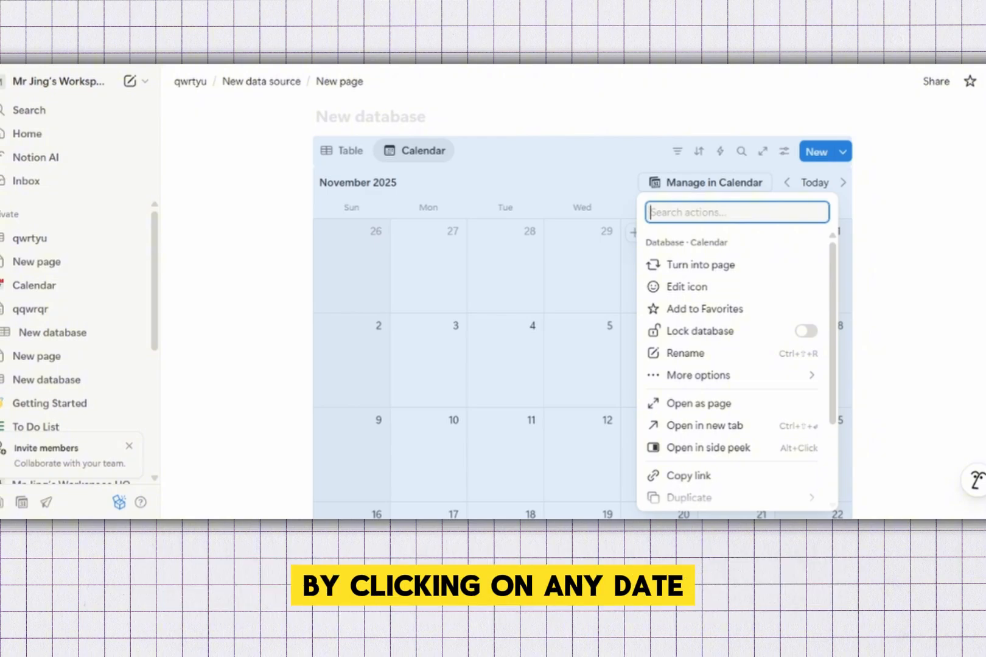
pyautogui.press('Escape')
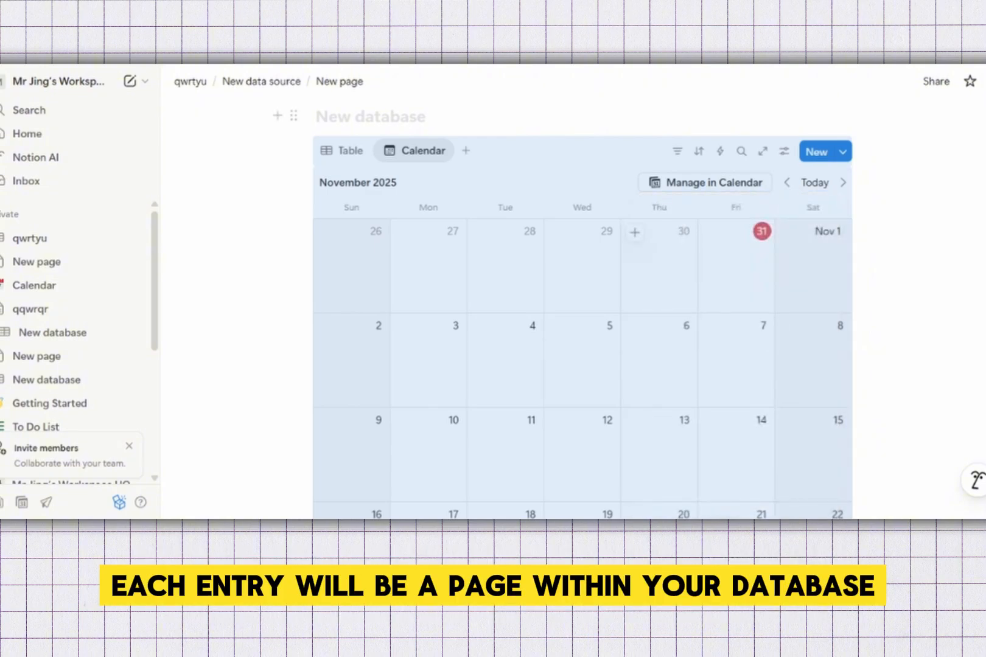
# - Add an untitled page to the calendar on November 5, 2025 and close it
pyautogui.click(368, 116)
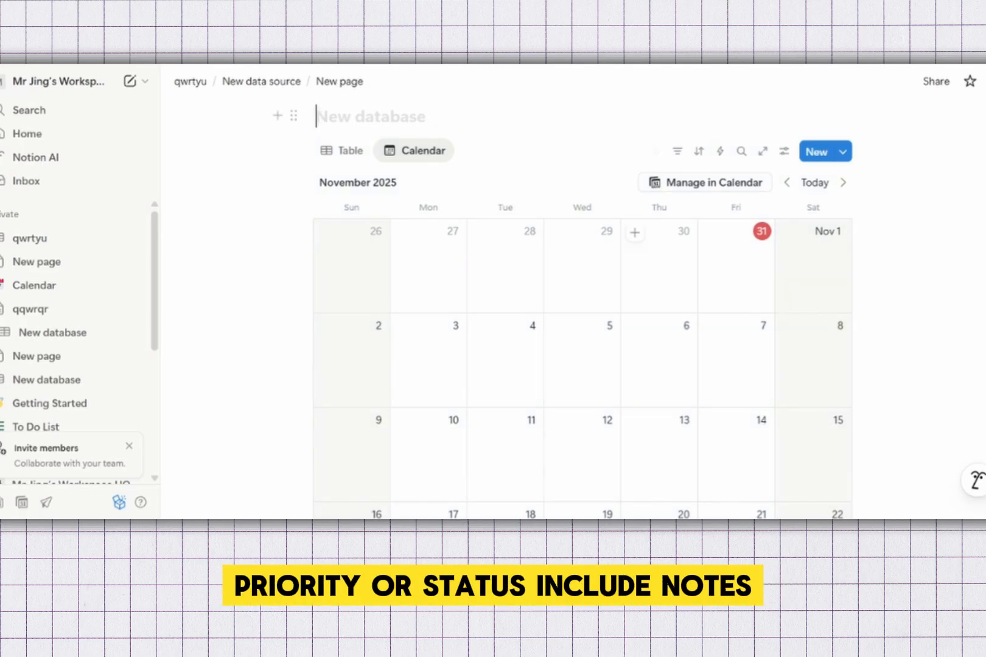
pyautogui.click(558, 327)
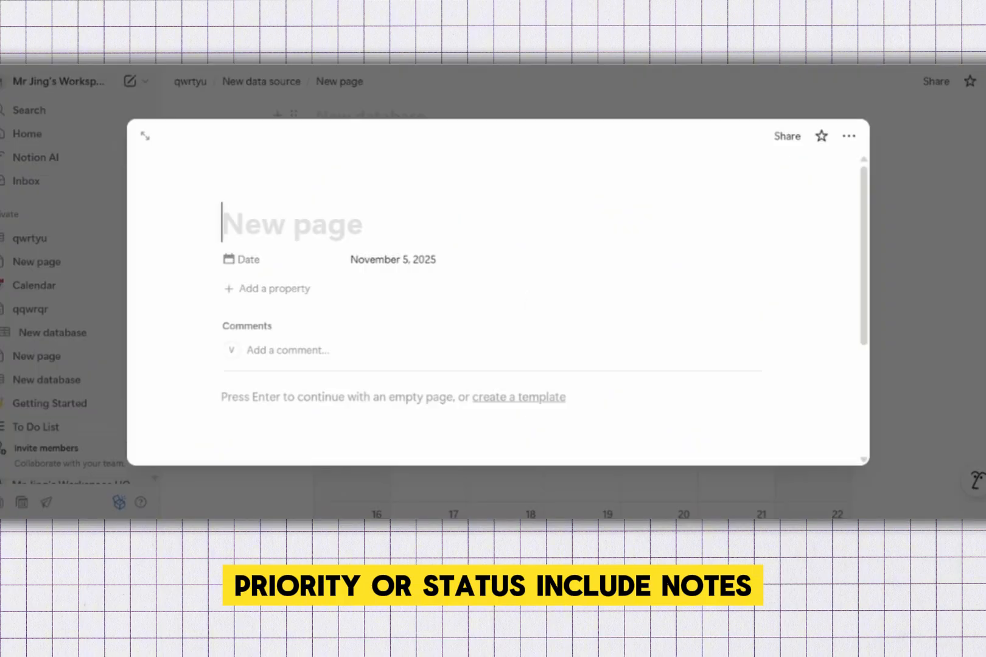
pyautogui.press('Escape')
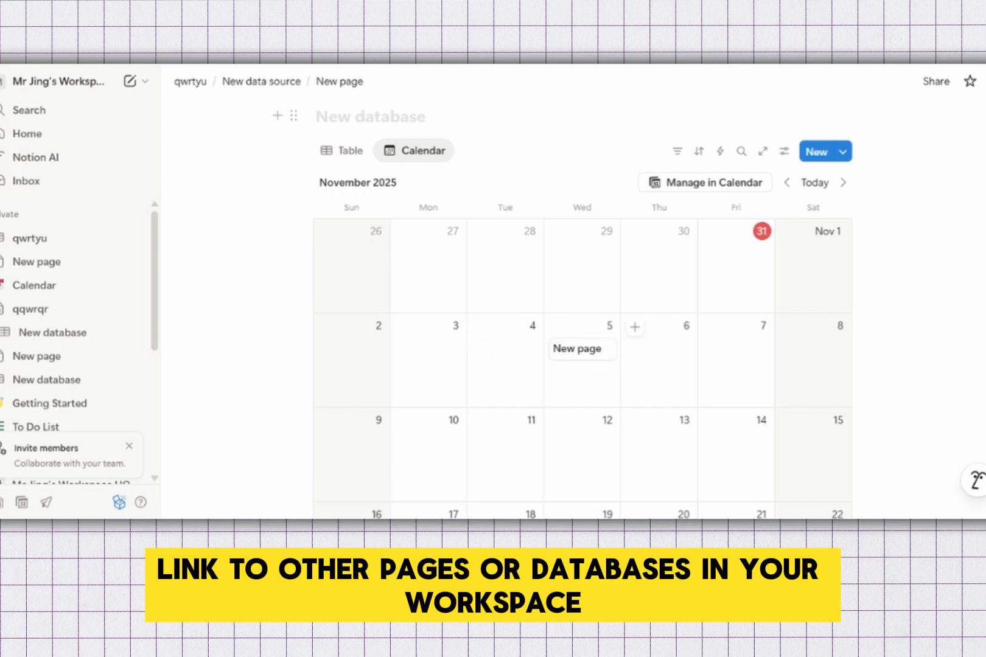
# - Examine the calendar database's view settings, its filter options and the layouts offered for a new view
pyautogui.scroll(-1, 733, 329)
pyautogui.scroll(2, 733, 304)
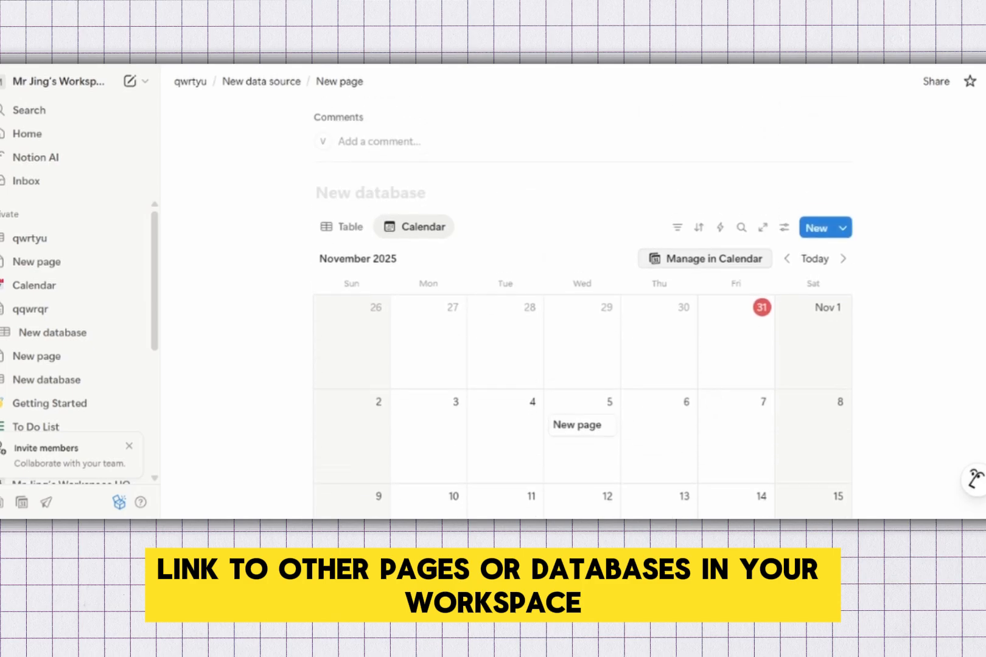
pyautogui.click(784, 227)
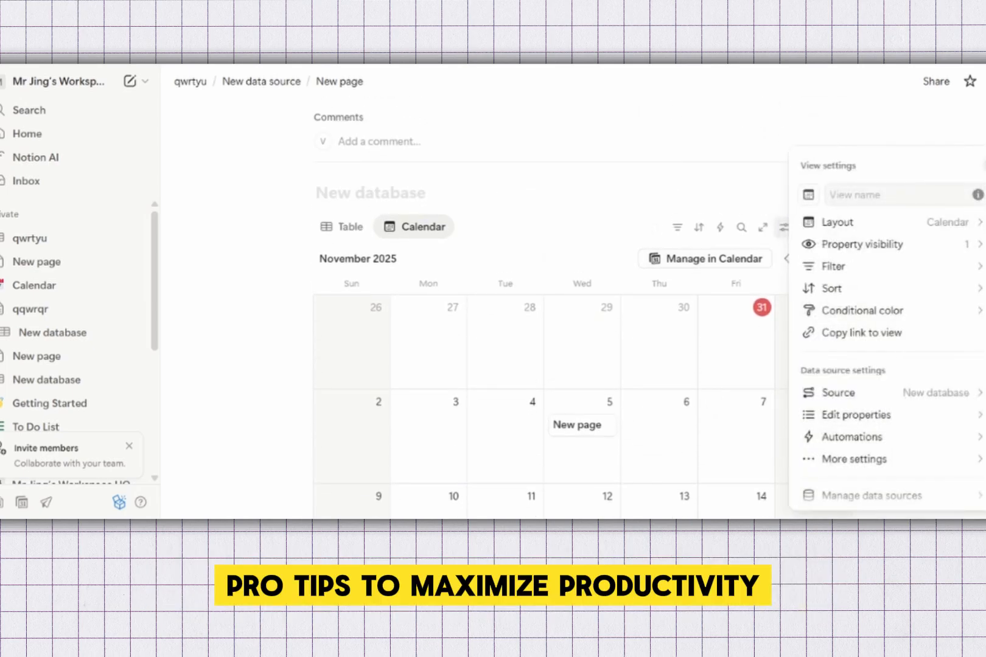
pyautogui.click(678, 227)
pyautogui.click(677, 227)
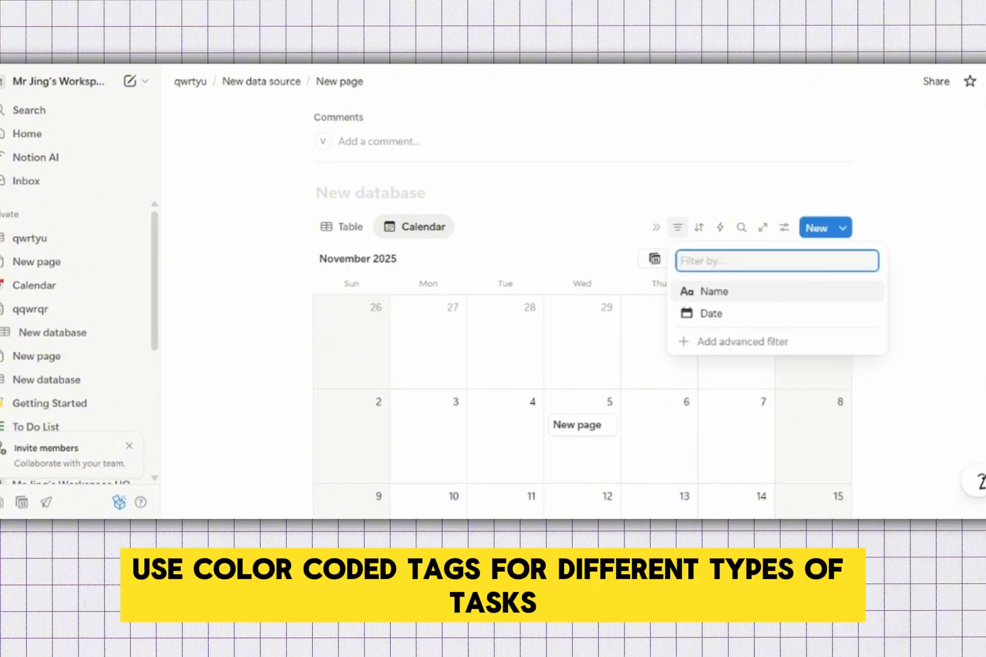
pyautogui.click(699, 227)
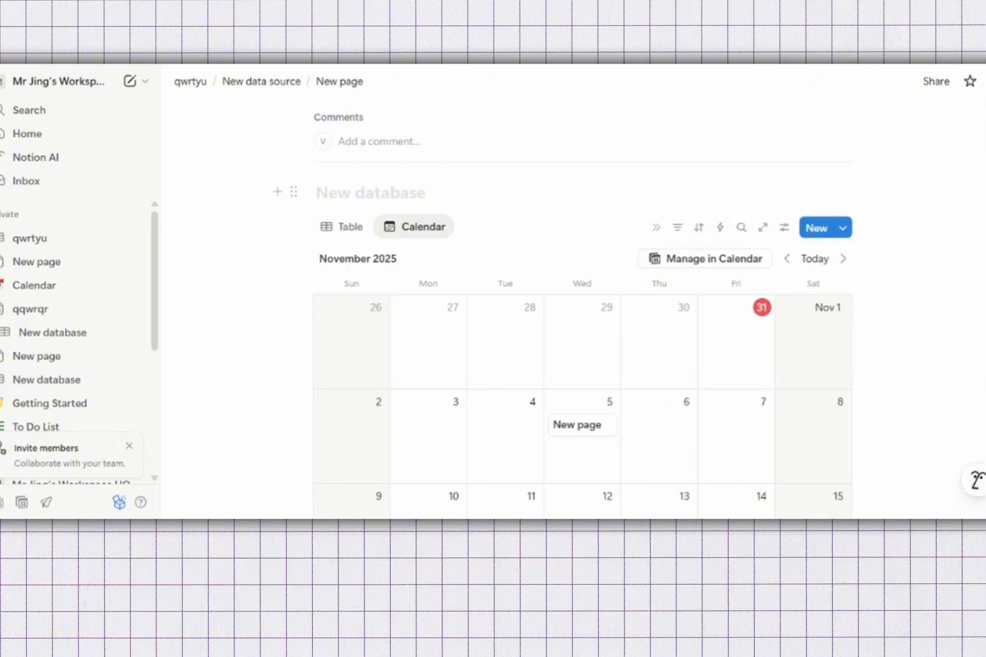
pyautogui.click(466, 227)
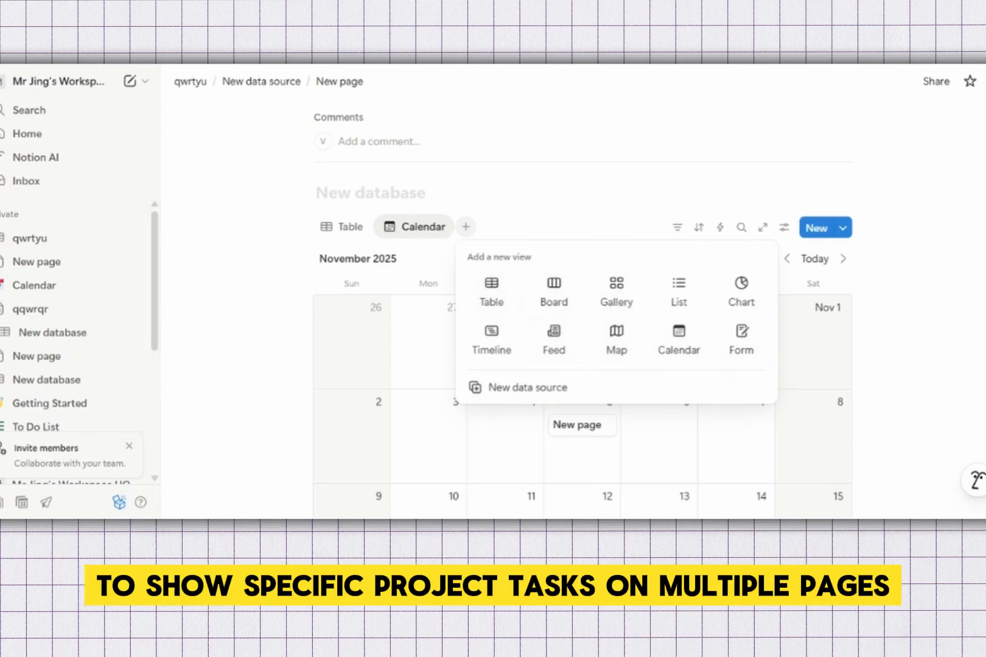
pyautogui.press('Escape')
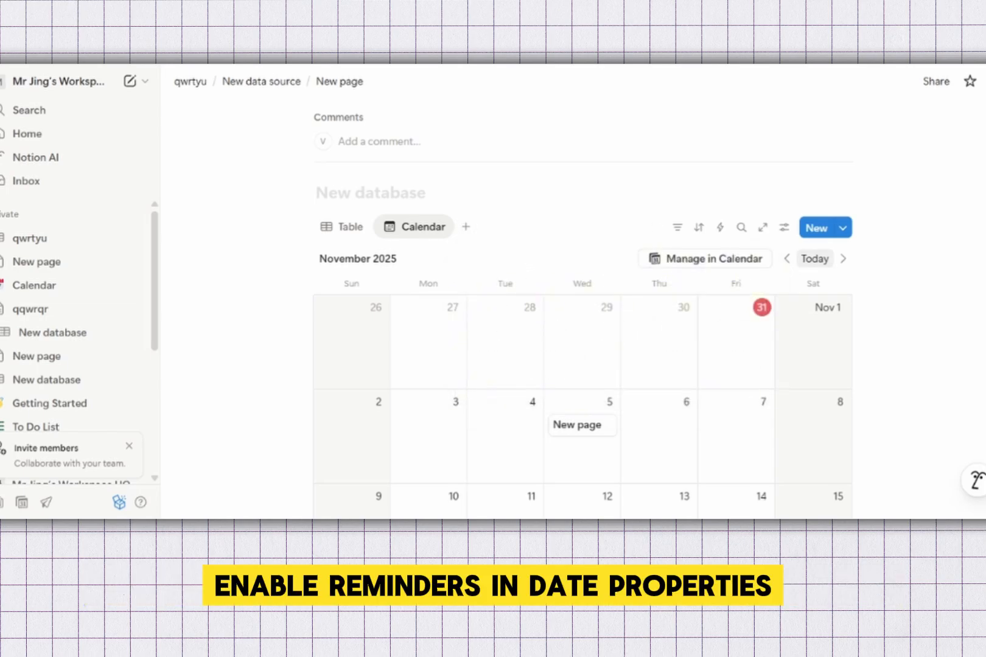
# - Add a conditional color setting that gives calendar entries whose Name is not empty a Purple page background, and close the view settings
pyautogui.click(784, 227)
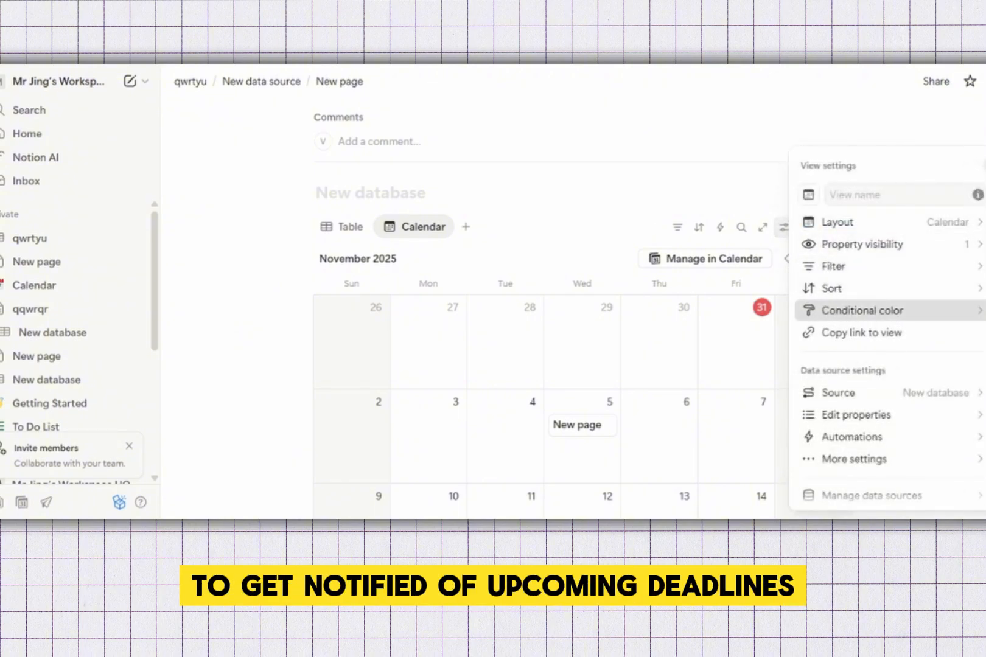
pyautogui.click(858, 310)
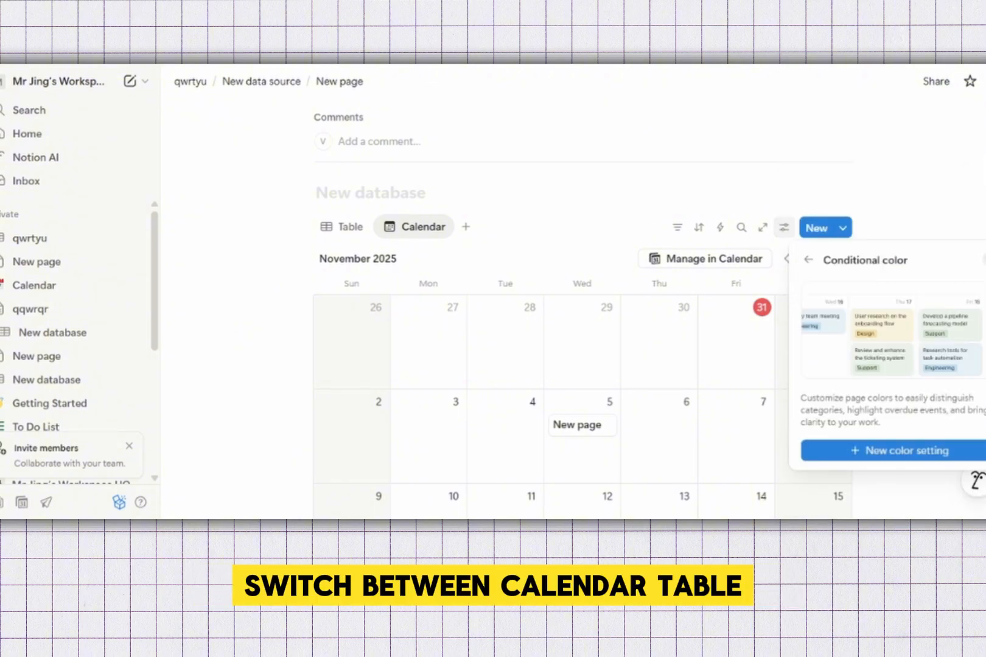
pyautogui.click(907, 450)
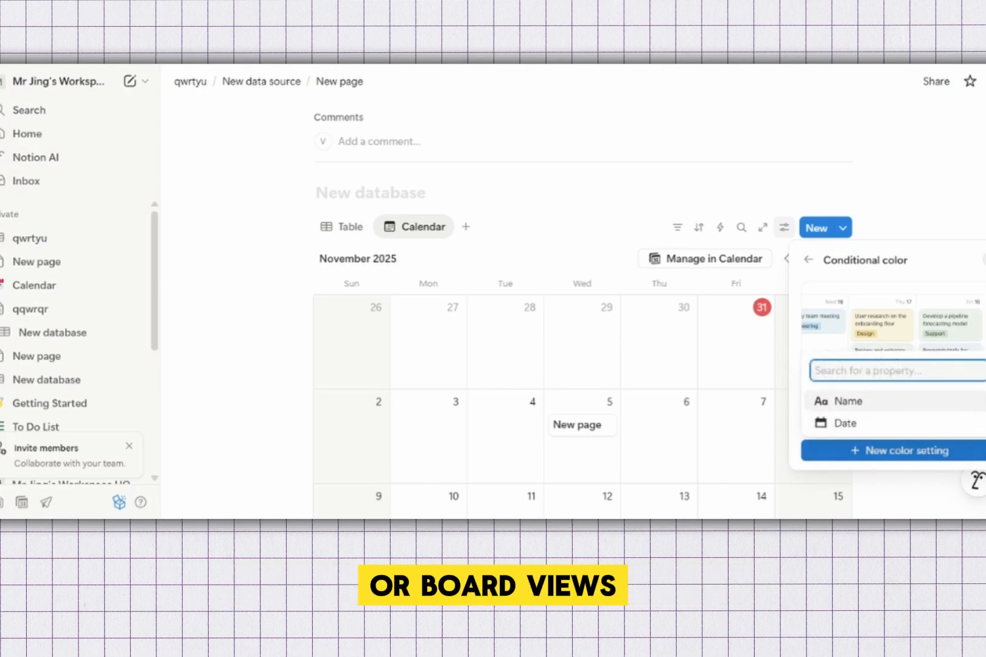
pyautogui.click(876, 401)
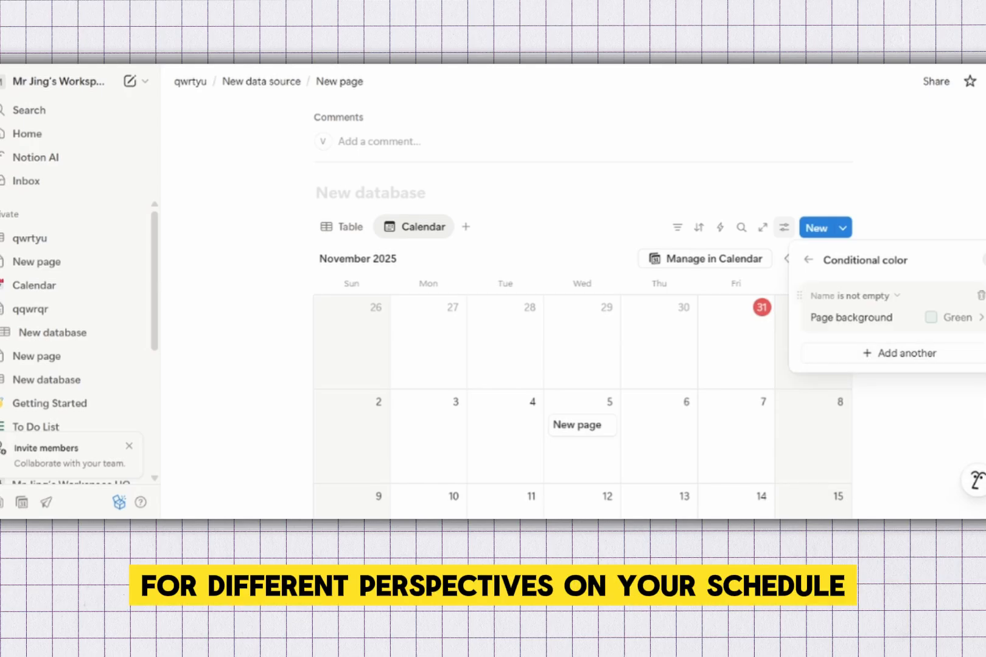
pyautogui.click(958, 318)
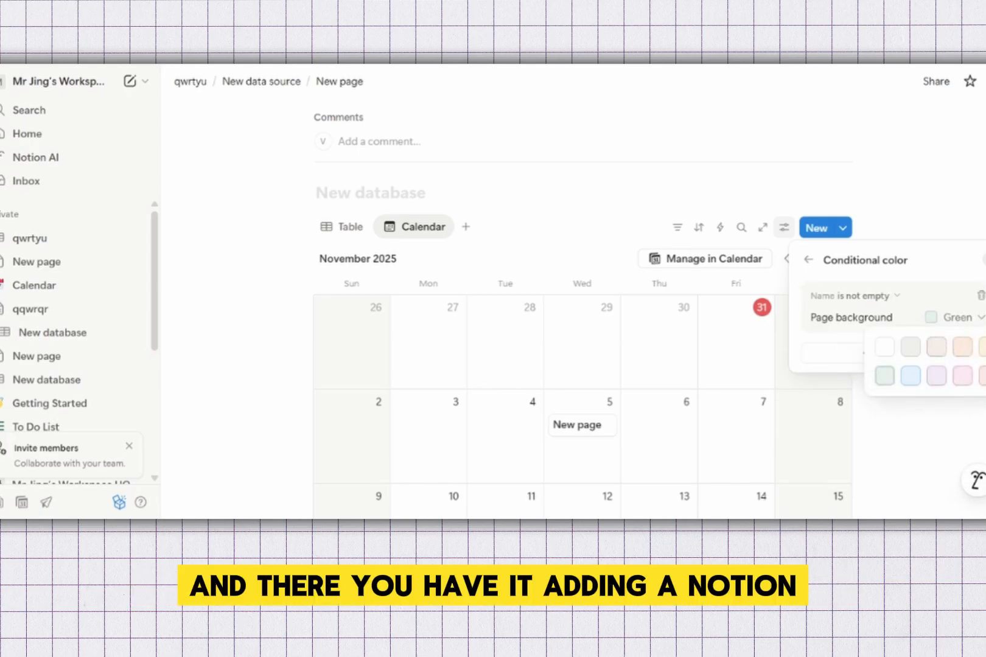
pyautogui.click(936, 375)
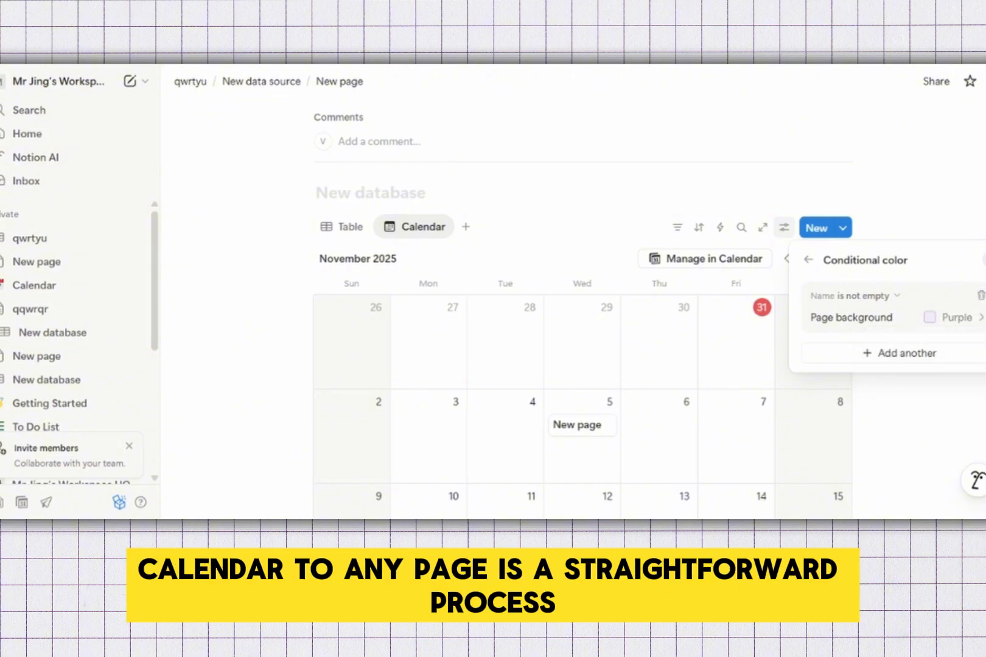
pyautogui.press('Escape')
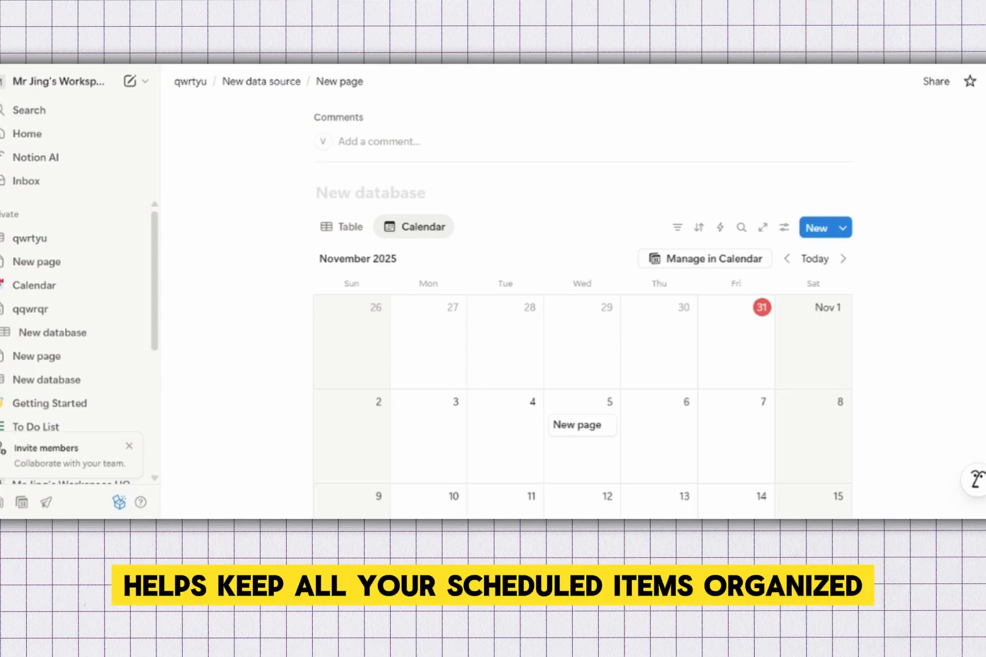
pyautogui.scroll(-2, 582, 292)
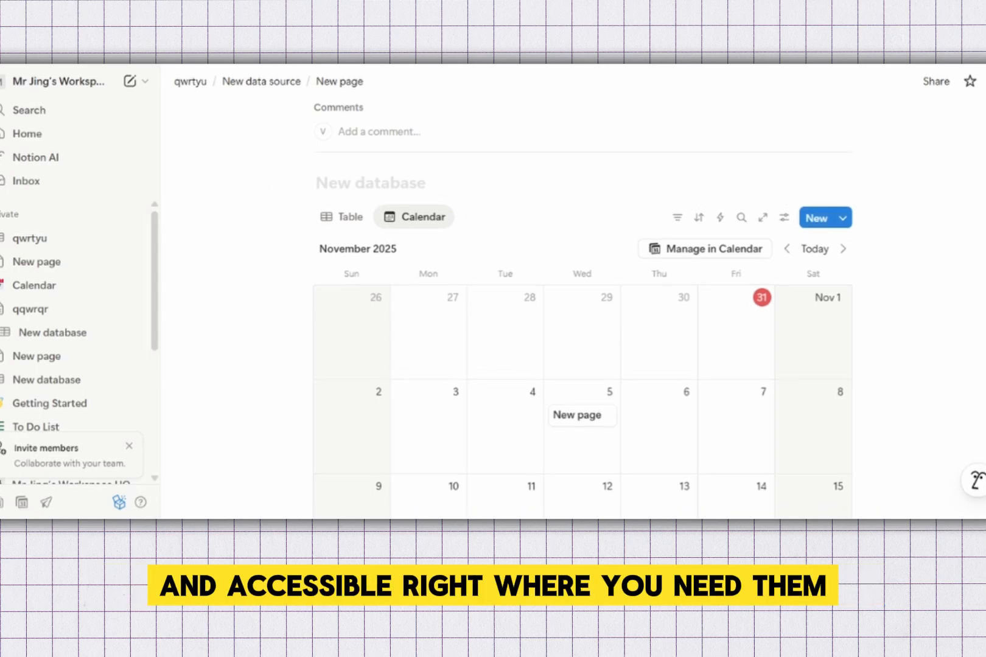